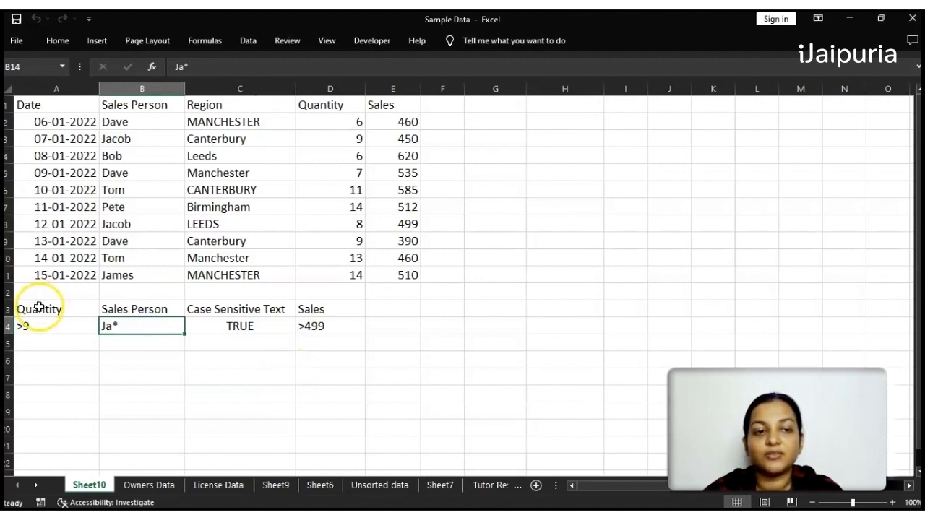
# Review the Quantity, Sales Person, Case Sensitive Text and Sales criteria in rows 13 and 14
pyautogui.click(38, 307)
pyautogui.click(37, 325)
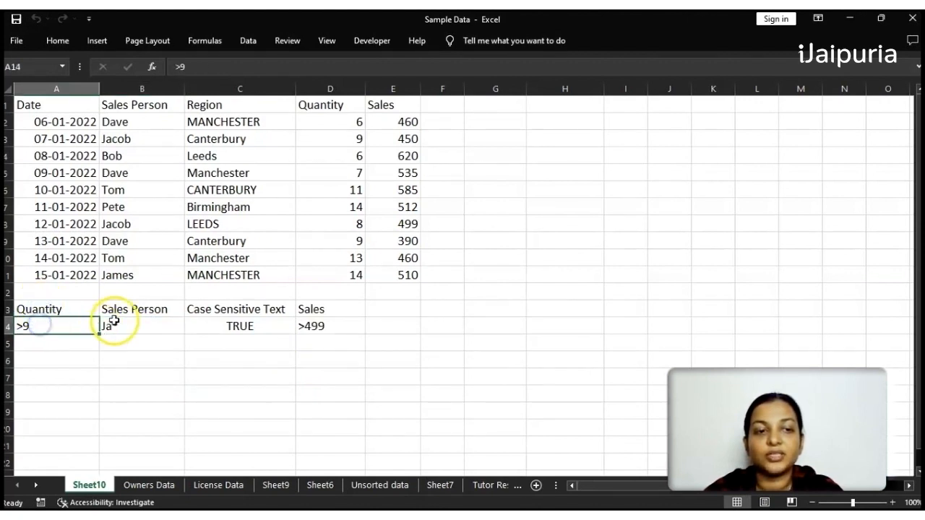
pyautogui.click(128, 311)
pyautogui.click(131, 323)
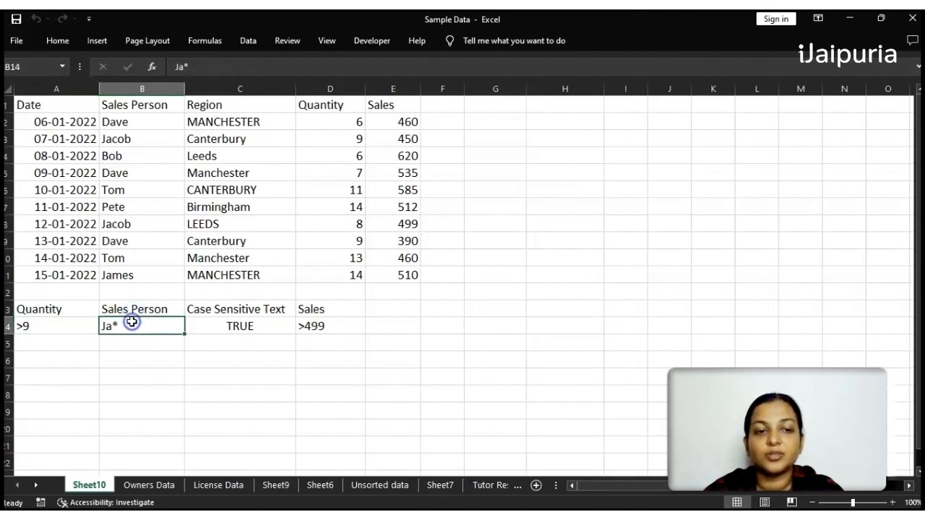
pyautogui.click(222, 310)
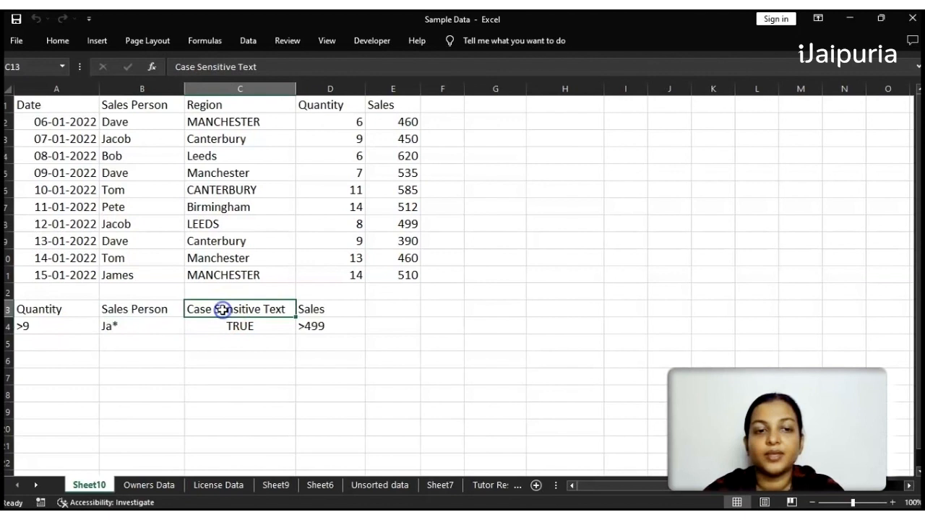
pyautogui.click(227, 327)
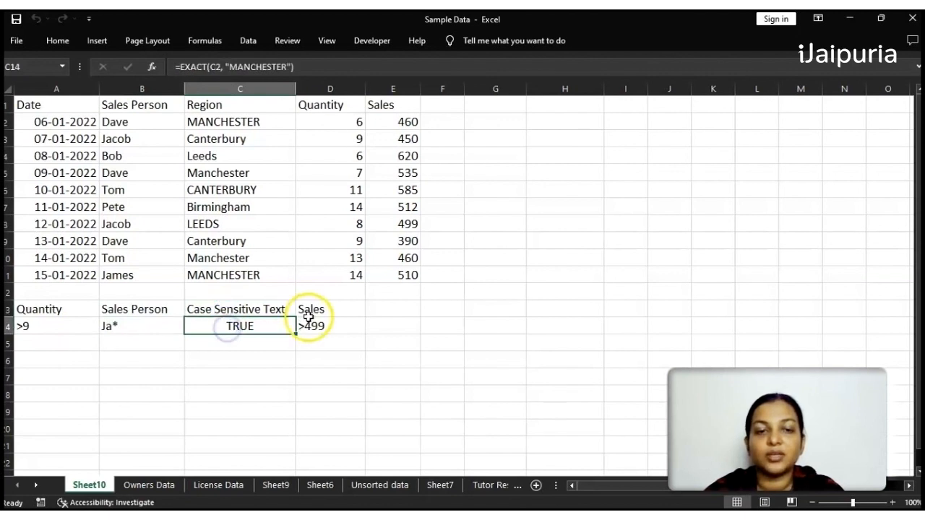
pyautogui.click(318, 310)
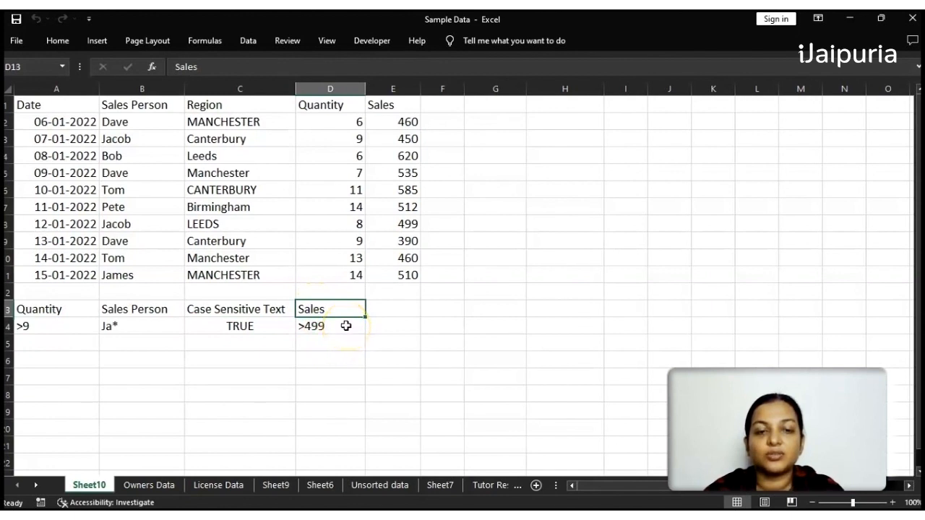
pyautogui.click(346, 326)
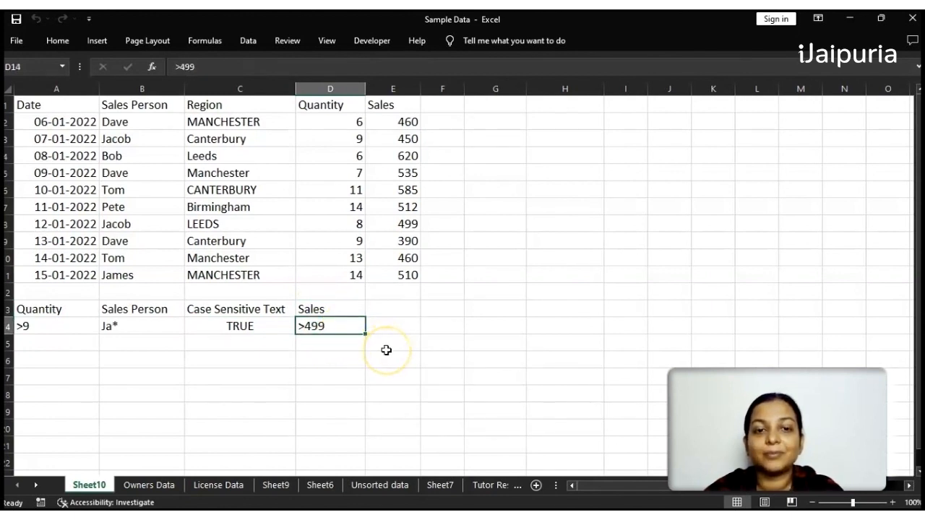
# Apply an in-place Advanced Filter to the sales list A1:E11, using the Quantity criterion in A13:A14 as the criteria range
pyautogui.click(275, 179)
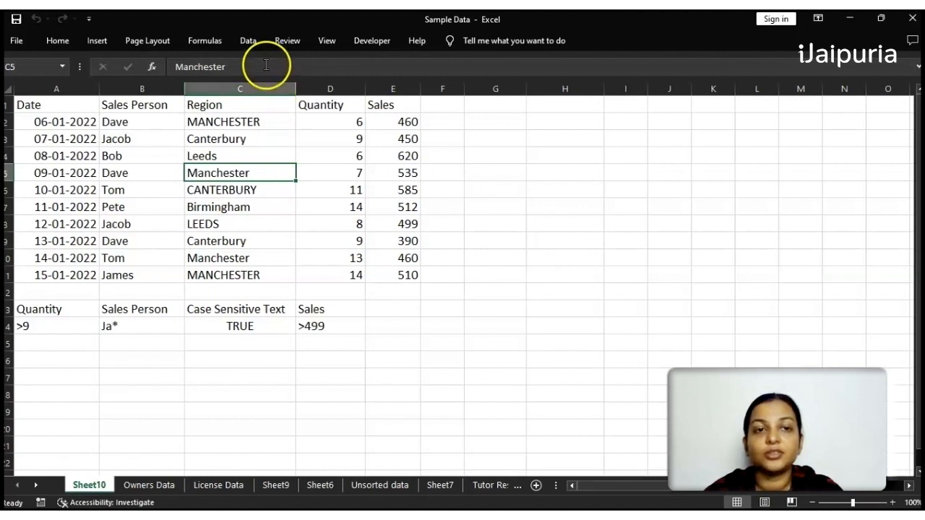
pyautogui.click(249, 42)
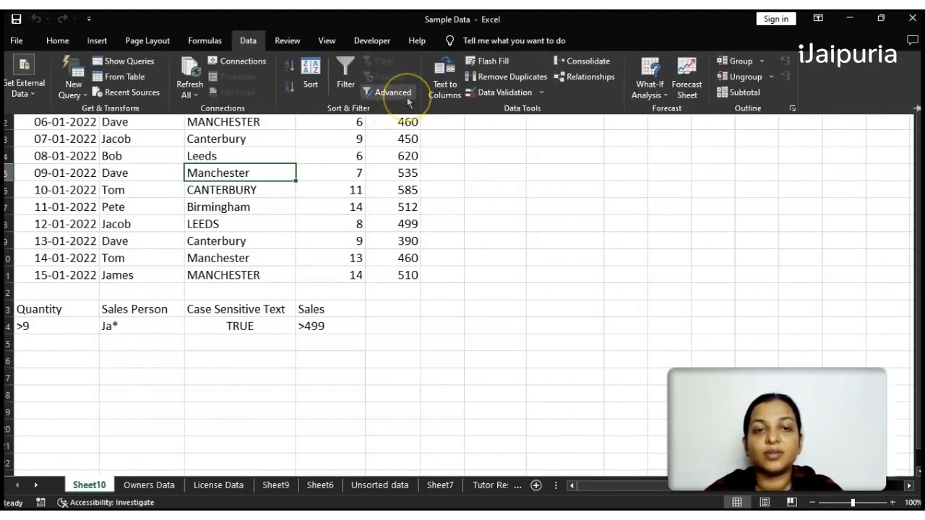
pyautogui.click(389, 93)
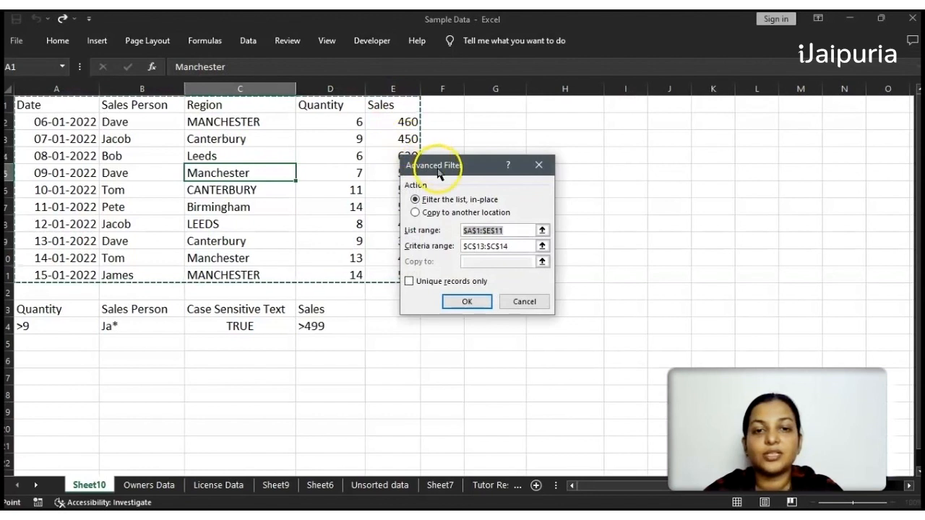
pyautogui.moveTo(438, 172); pyautogui.dragTo(428, 139)
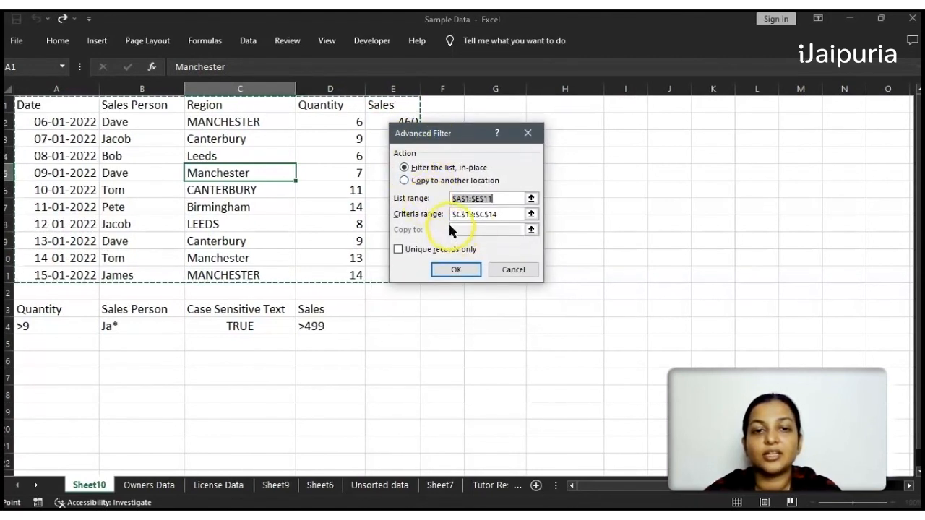
pyautogui.moveTo(450, 136); pyautogui.dragTo(506, 129)
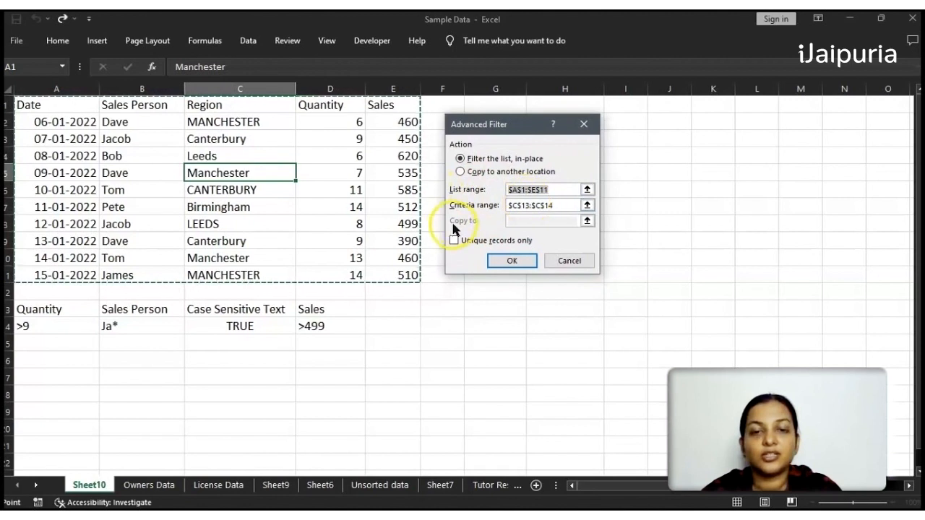
pyautogui.click(565, 205)
pyautogui.hotkey('shift', 'Home')
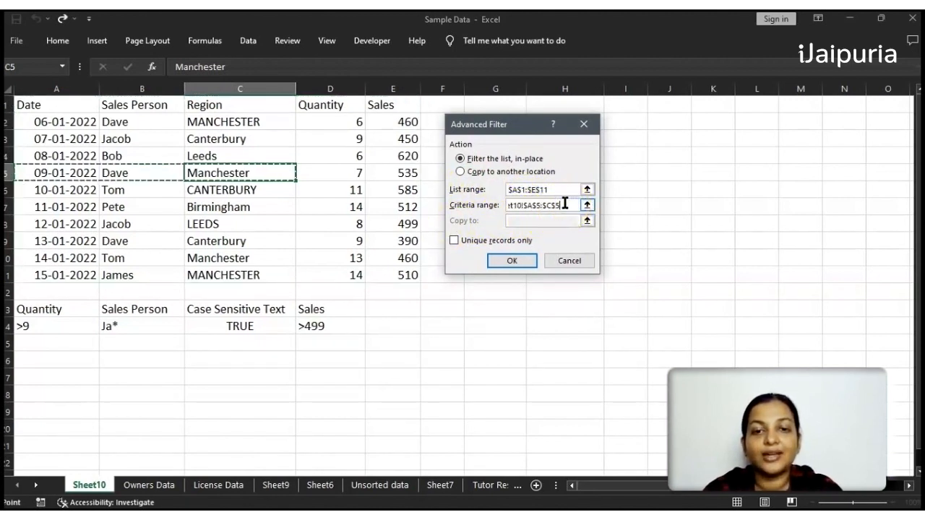
pyautogui.click(565, 204)
pyautogui.click(564, 204)
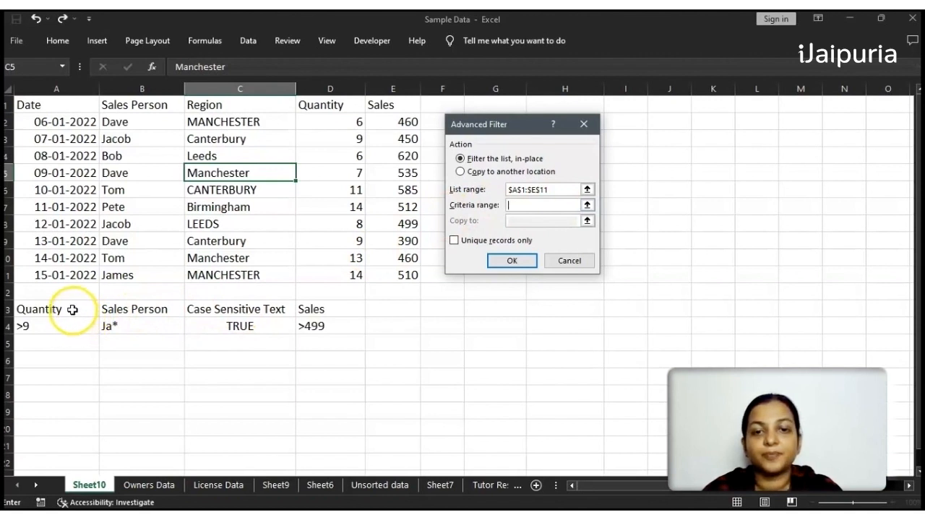
pyautogui.click(72, 310)
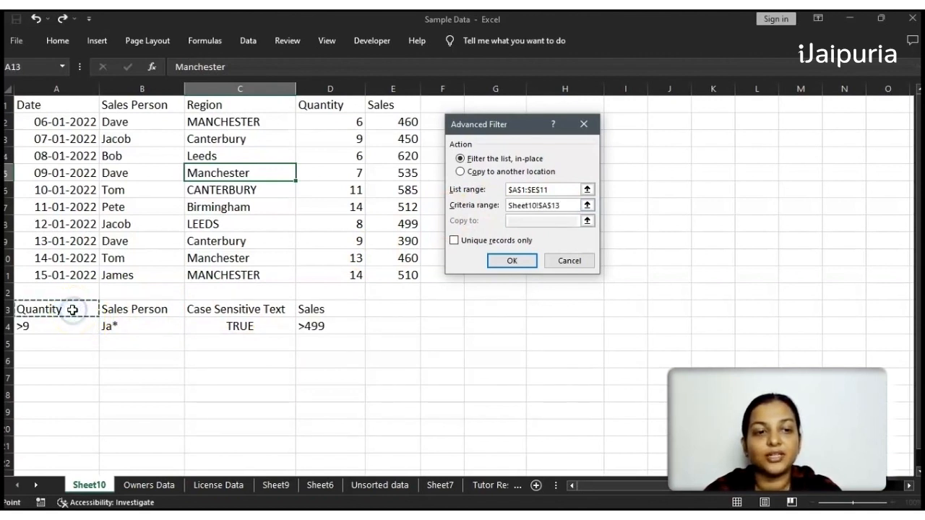
pyautogui.hotkey('shift', 'Down')
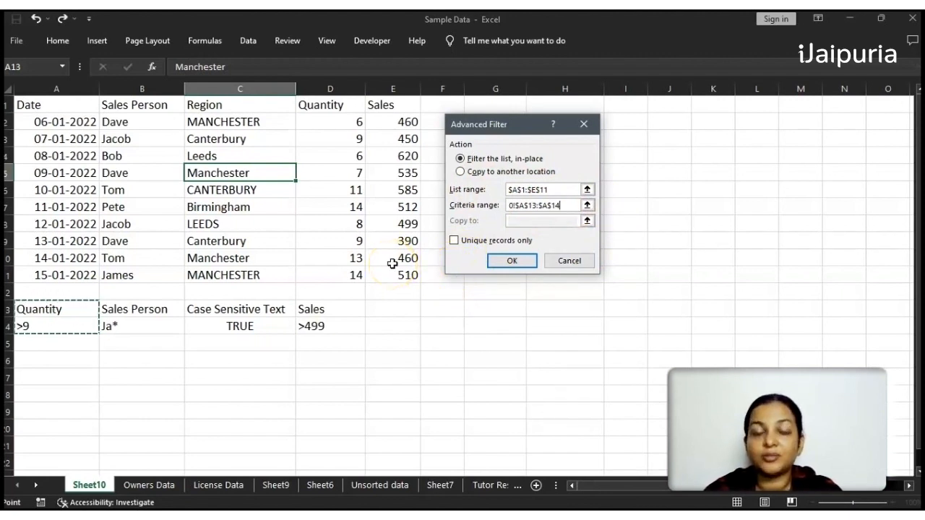
pyautogui.click(533, 263)
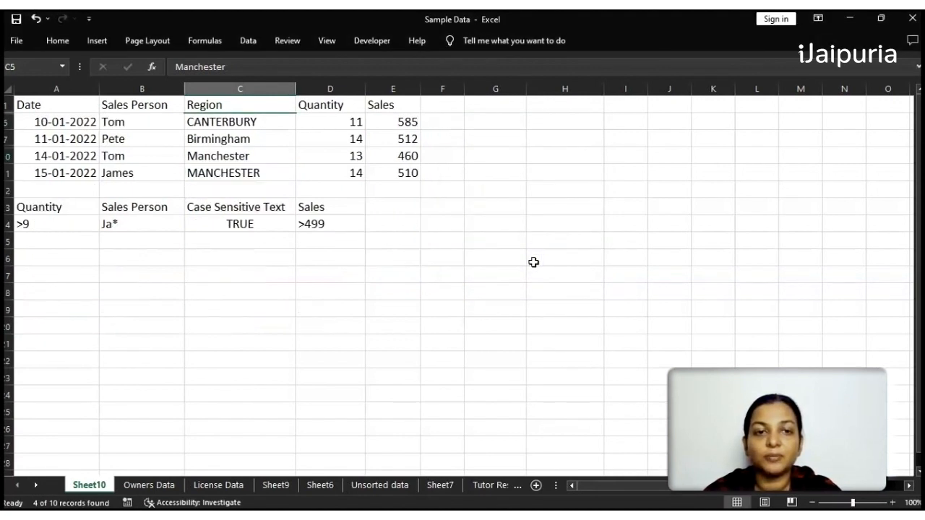
# Compare the Quantity values of the filtered records with the Quantity criterion in A14
pyautogui.click(353, 122)
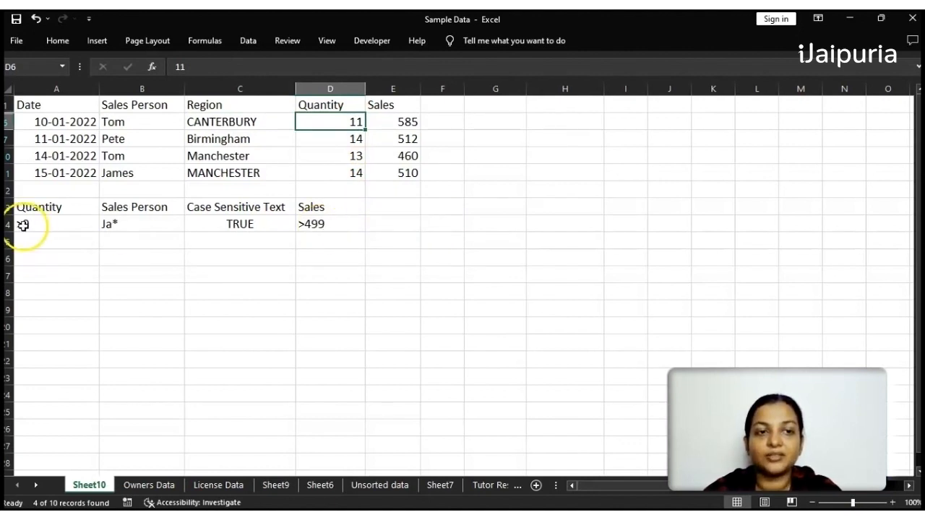
pyautogui.click(24, 226)
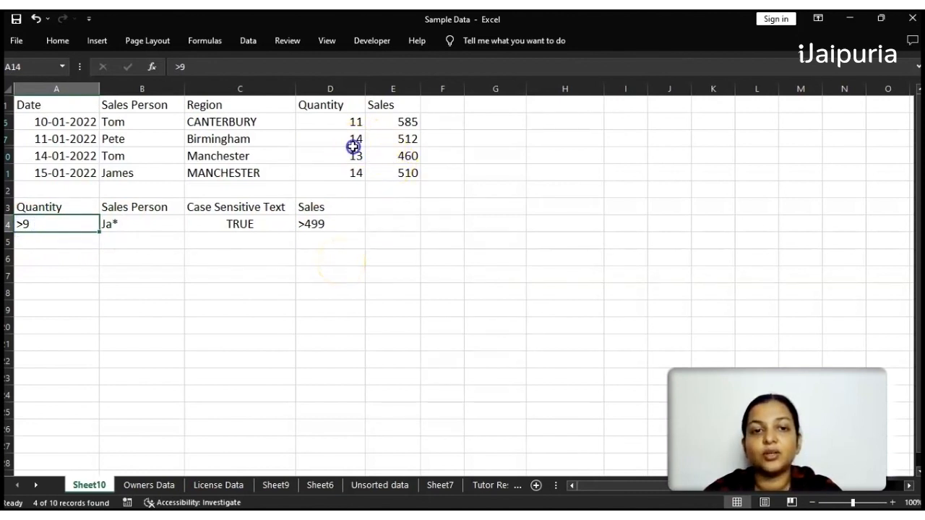
pyautogui.click(354, 145)
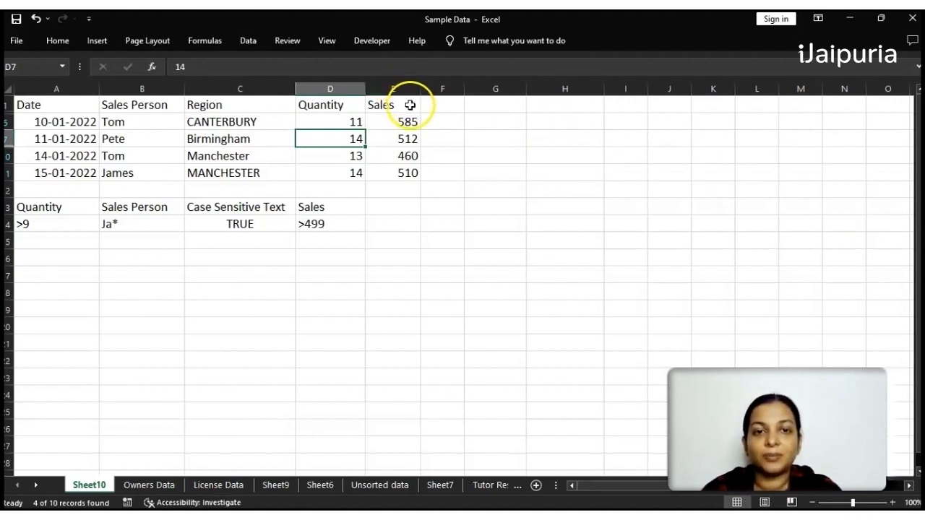
# Undo the Quantity filter on the sales list
pyautogui.click(410, 104)
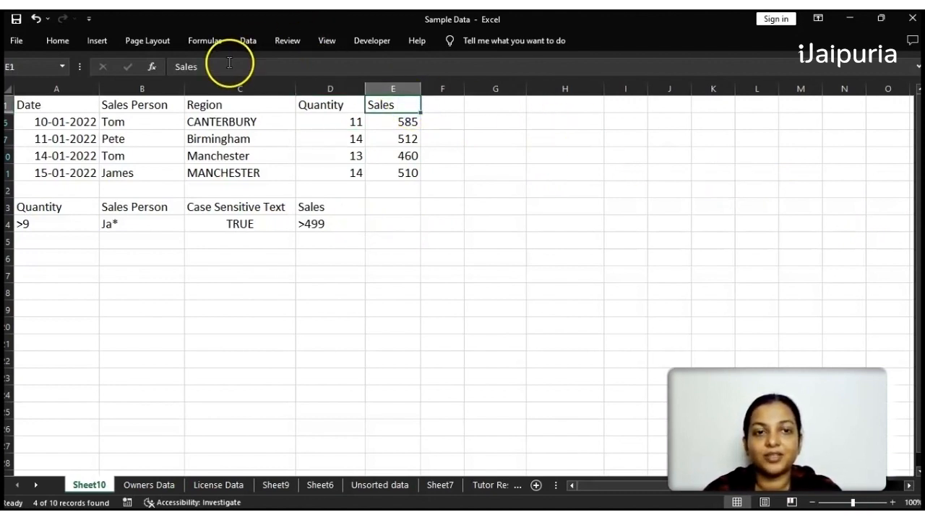
pyautogui.click(244, 42)
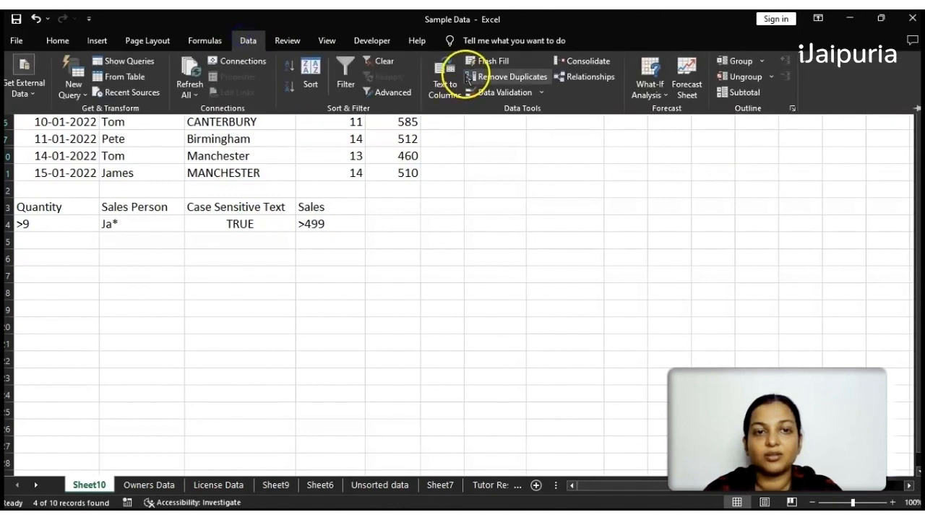
pyautogui.click(401, 94)
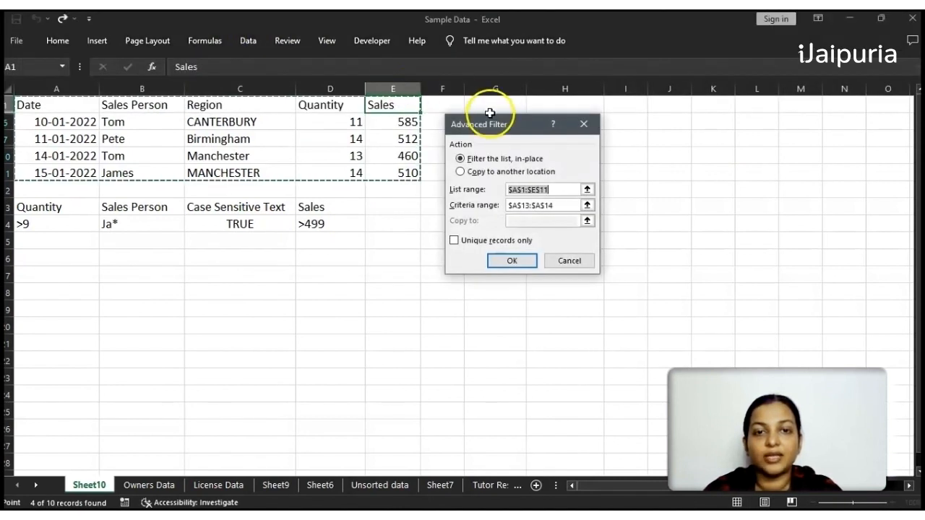
pyautogui.click(555, 261)
pyautogui.hotkey('ctrl', 'z')
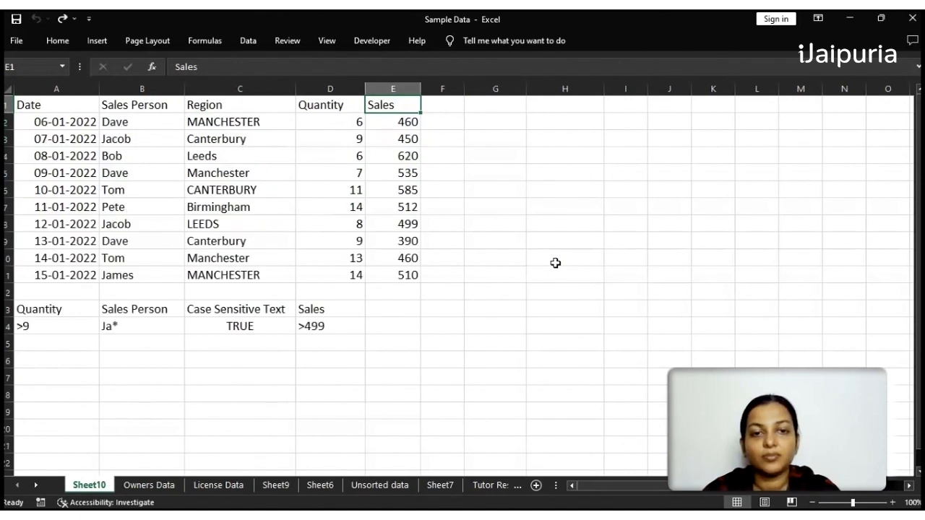
# Apply an in-place Advanced Filter to the sales list, using the Sales Person criterion in B13:B14 as the criteria range
pyautogui.click(341, 207)
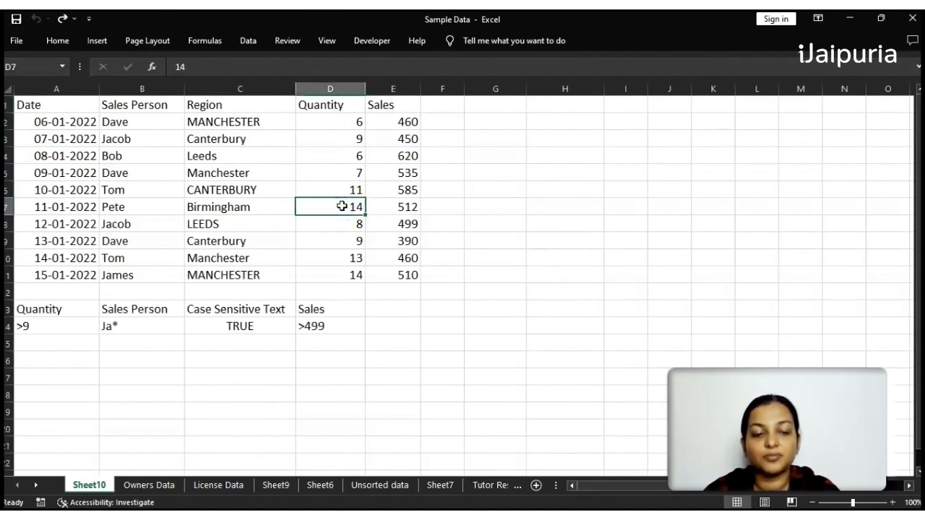
pyautogui.click(257, 41)
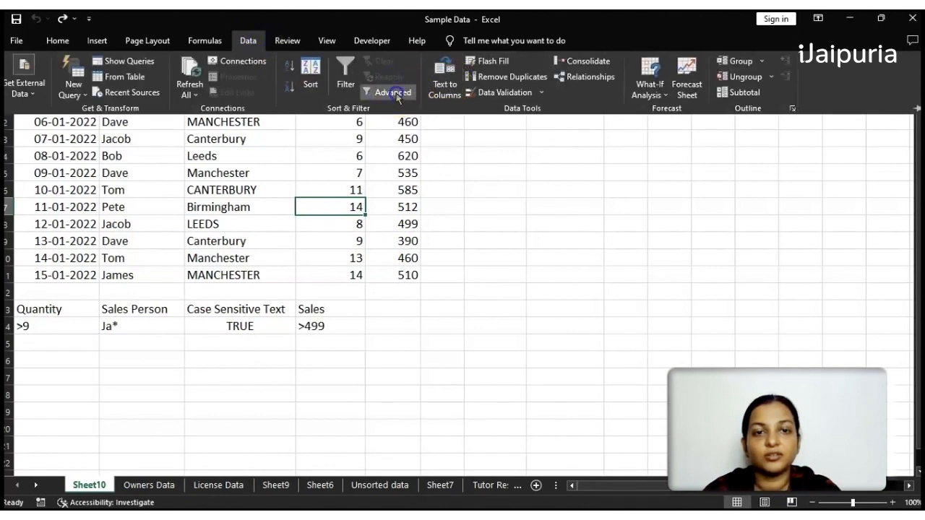
pyautogui.click(390, 92)
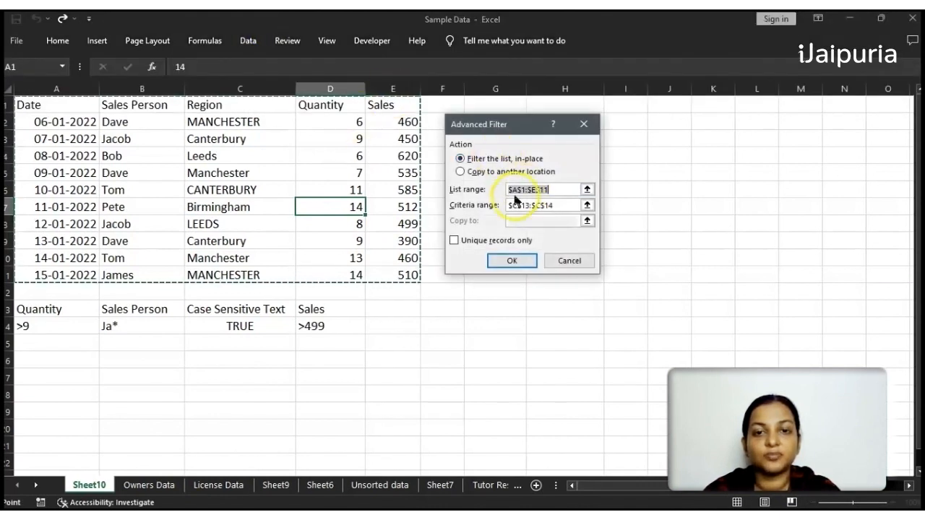
pyautogui.click(587, 205)
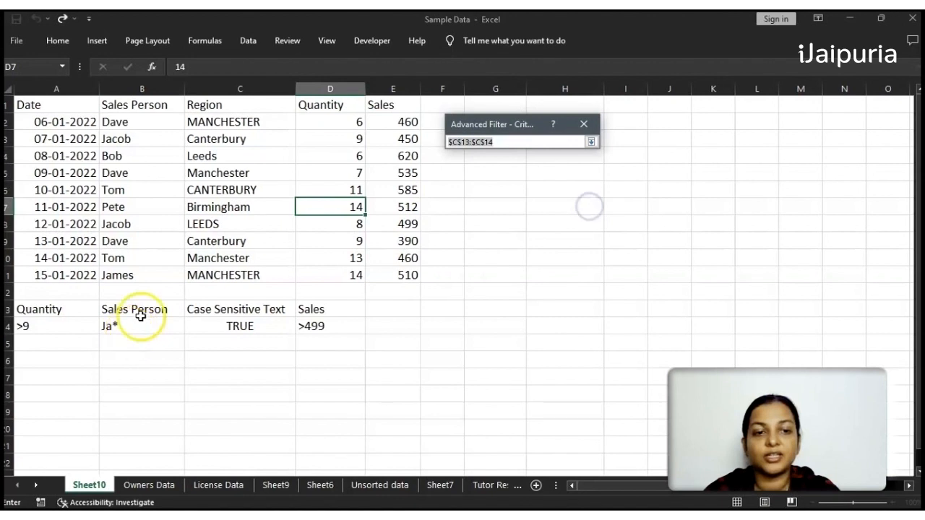
pyautogui.moveTo(147, 308); pyautogui.dragTo(142, 325)
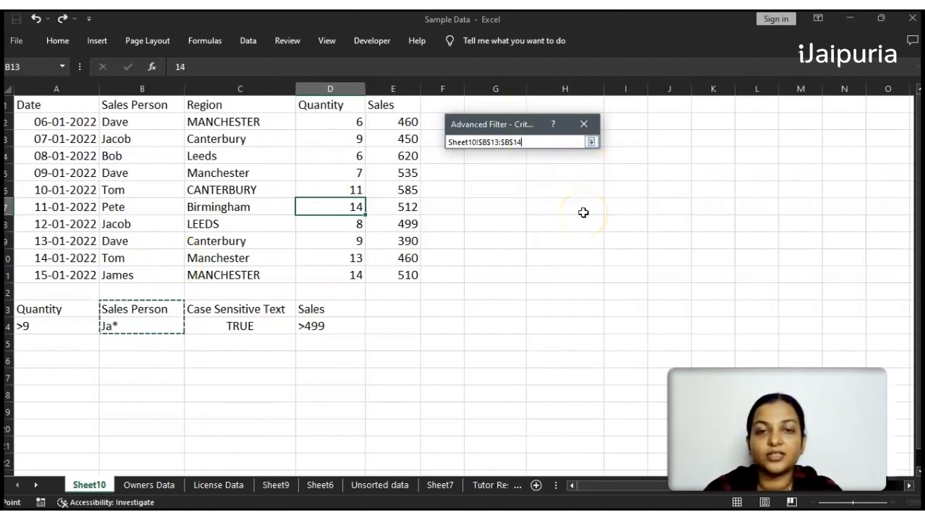
pyautogui.press('Return')
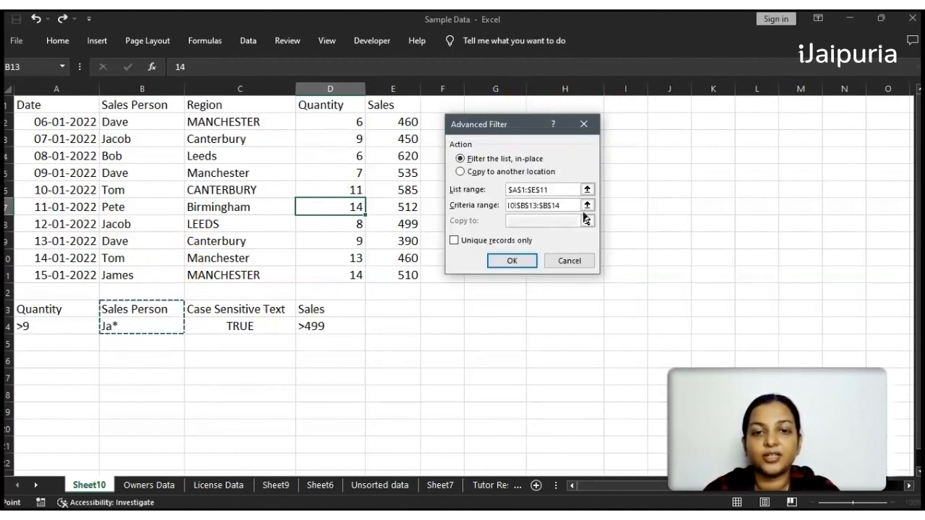
pyautogui.click(518, 261)
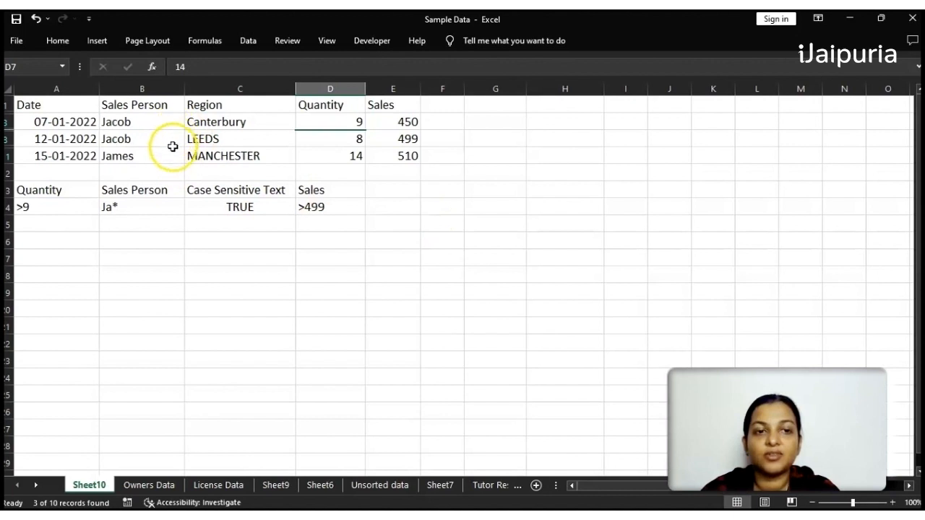
# Check the Sales Person column of the filtered records and undo the Sales Person filter
pyautogui.click(173, 156)
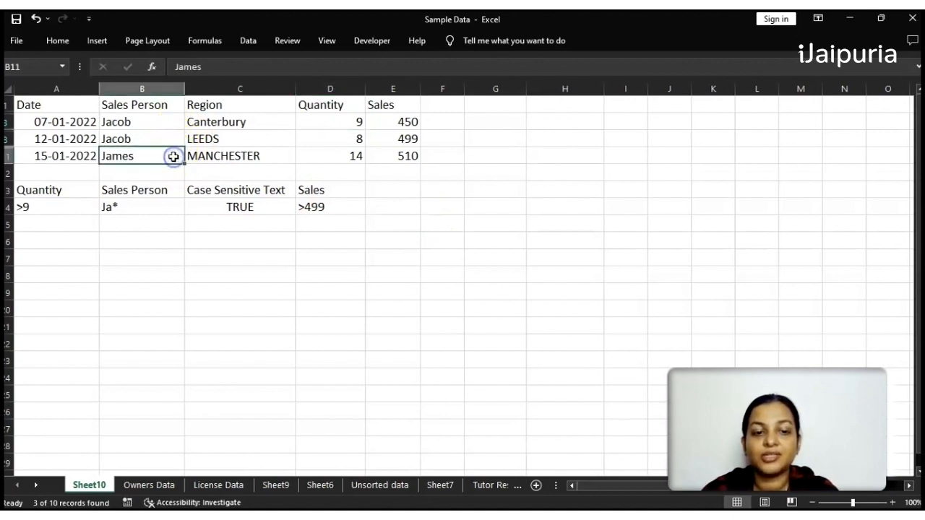
pyautogui.hotkey('ctrl', 'z')
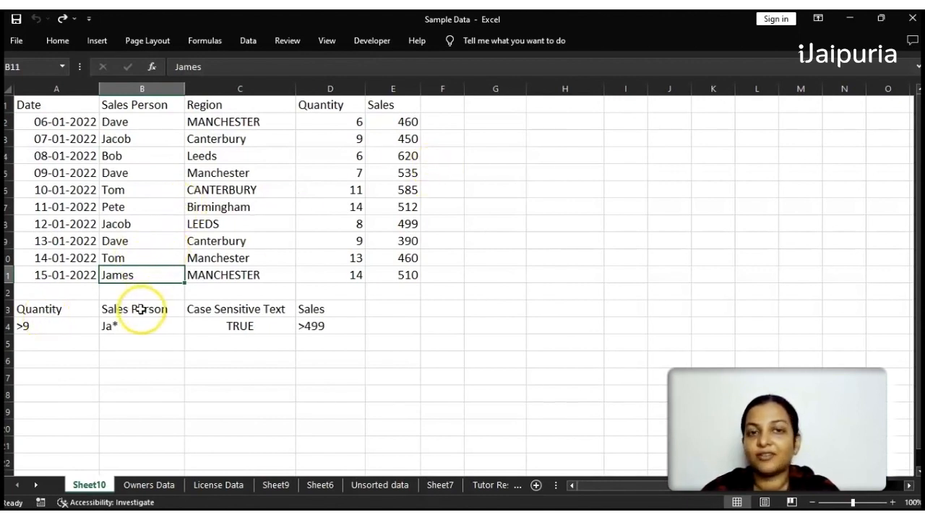
pyautogui.click(321, 234)
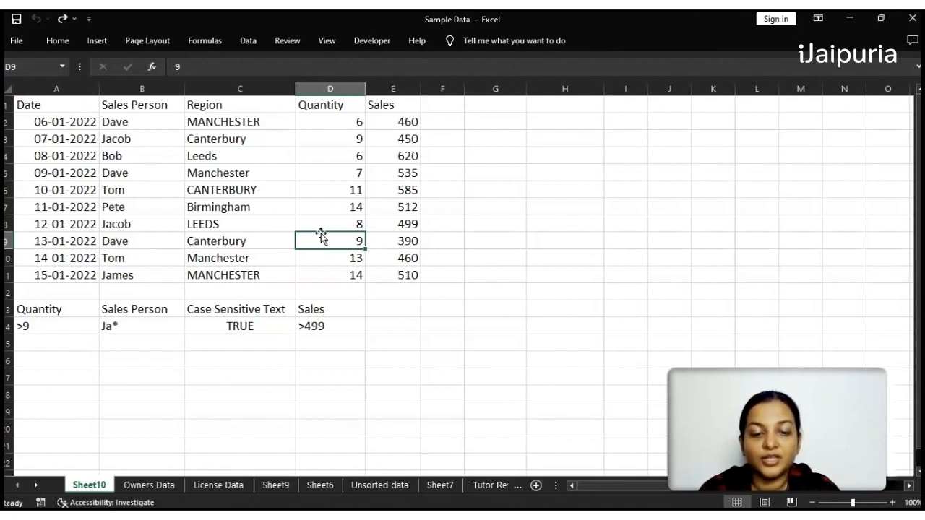
pyautogui.press('alt')
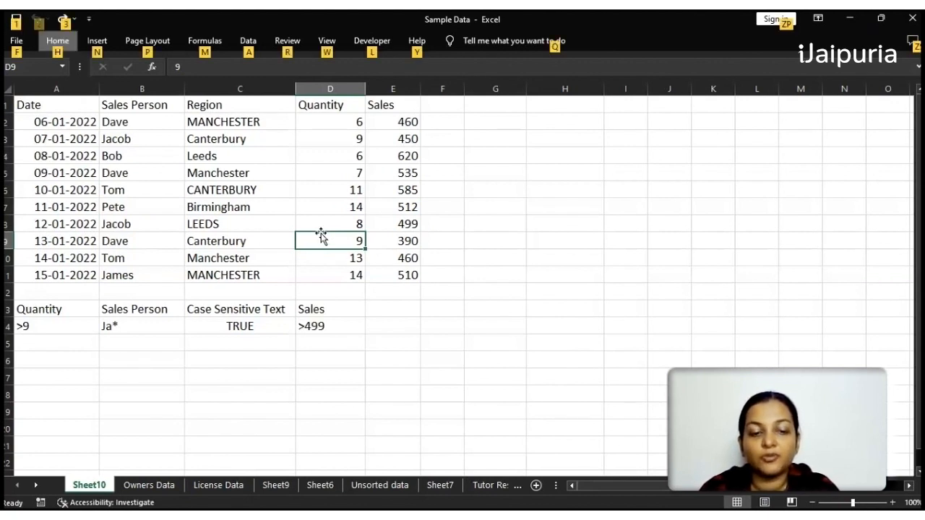
pyautogui.press('a')
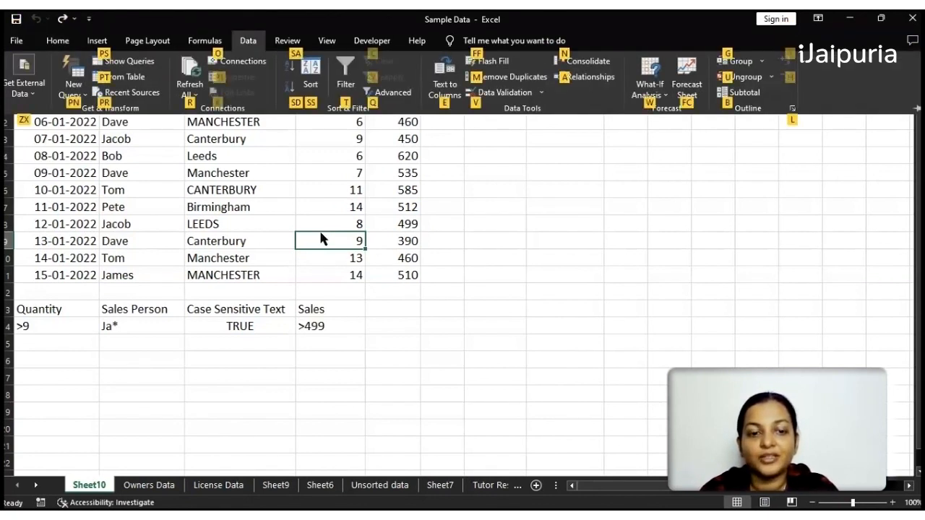
pyautogui.press('q')
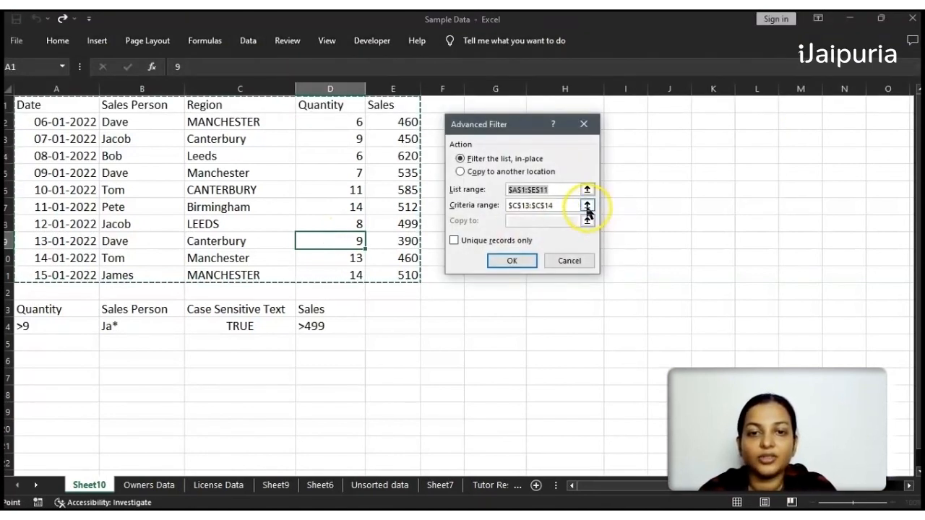
pyautogui.click(587, 205)
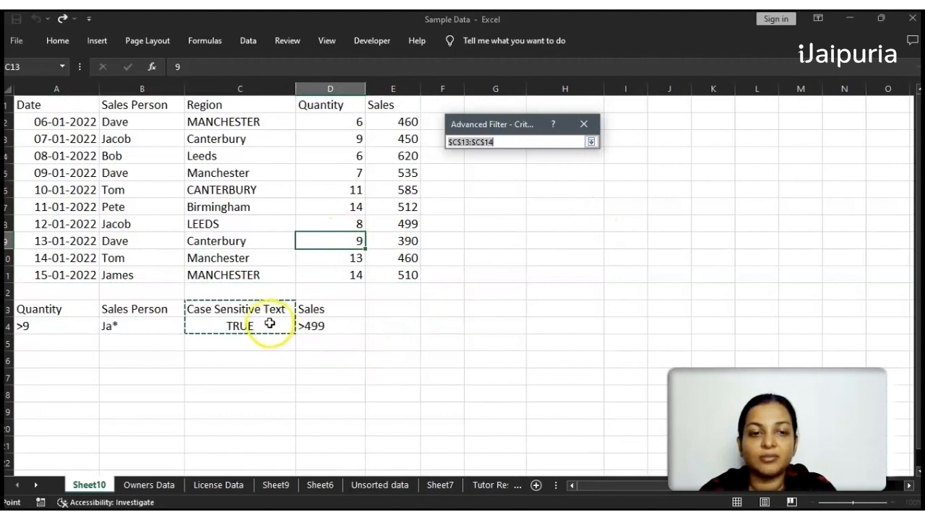
pyautogui.click(271, 309)
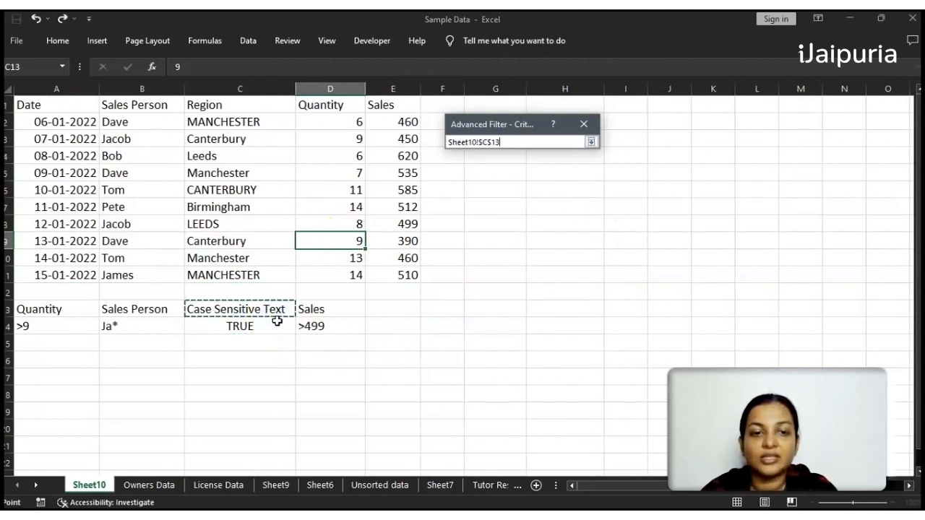
pyautogui.hotkey('shift', 'Down')
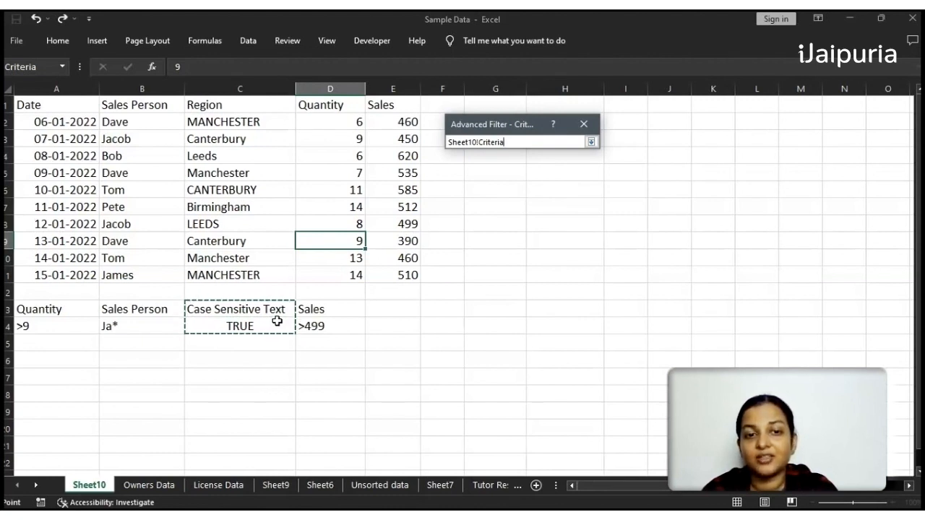
pyautogui.click(277, 322)
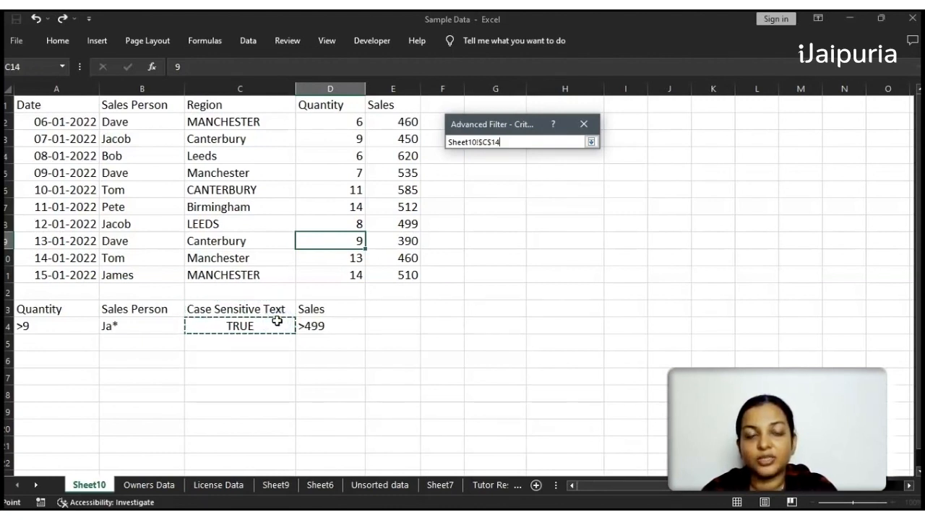
pyautogui.press('Return')
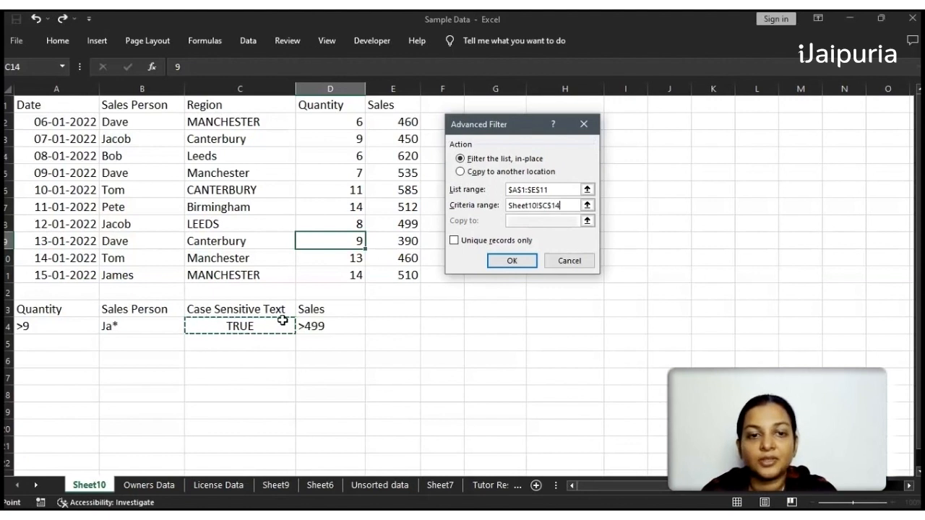
pyautogui.press('Escape')
# Inspect the EXACT formula behind the Case Sensitive Text criterion in C14 and highlight its criteria range C13:C14
pyautogui.click(282, 320)
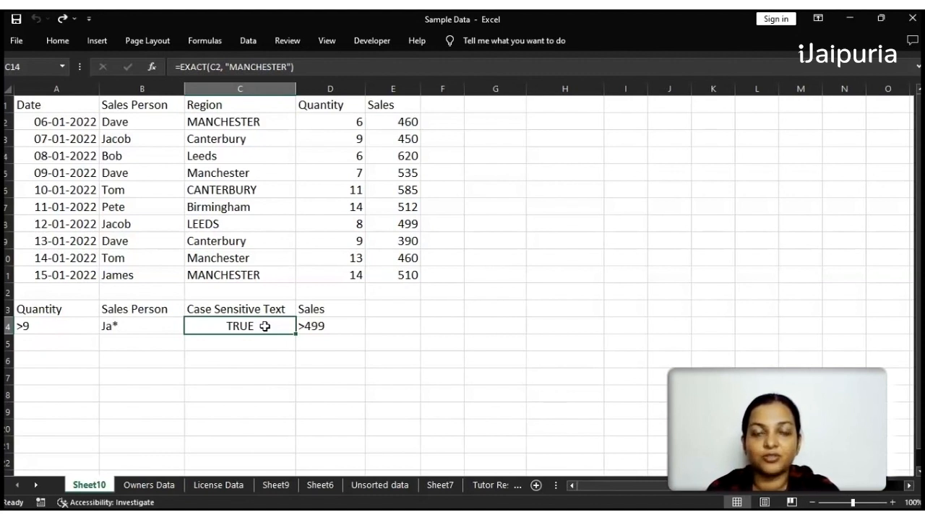
pyautogui.hotkey('alt', 'F11')
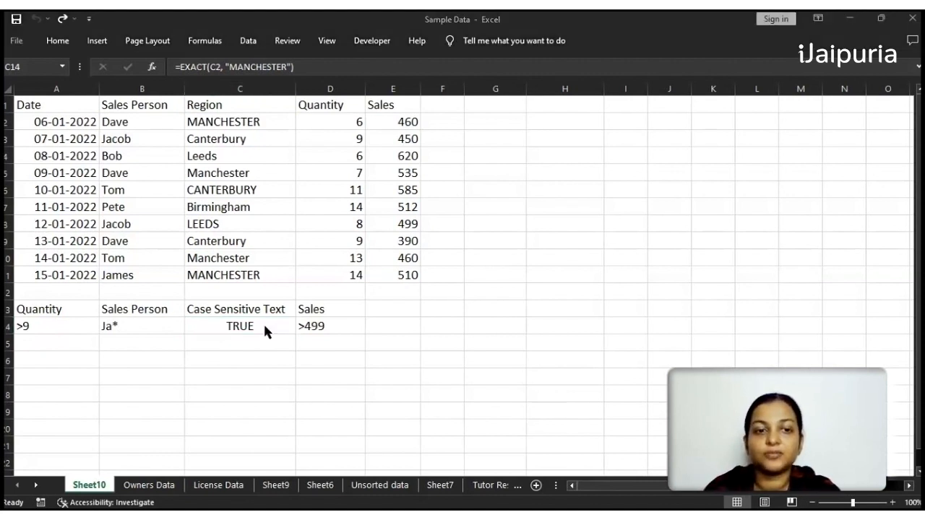
pyautogui.click(263, 323)
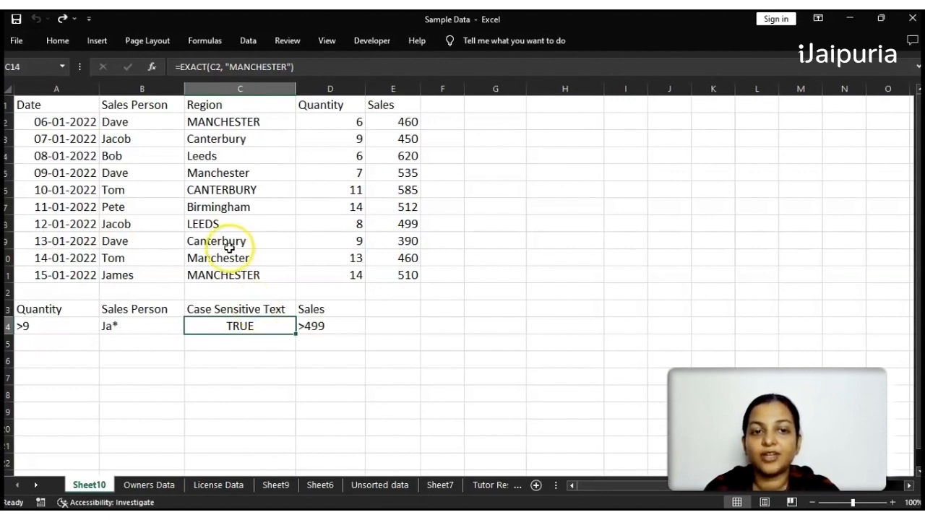
pyautogui.doubleClick(277, 326)
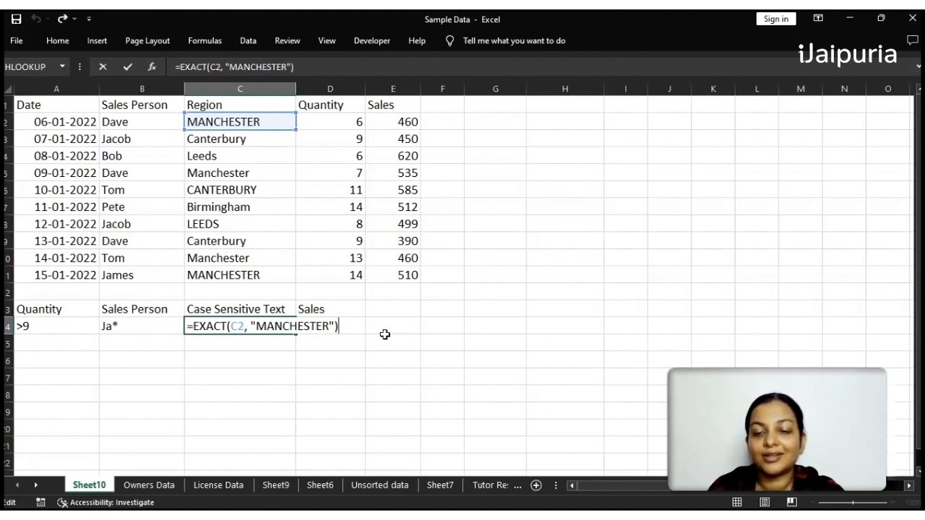
pyautogui.press('Return')
pyautogui.press('Up')
pyautogui.press('Up')
pyautogui.hotkey('shift', 'Down')
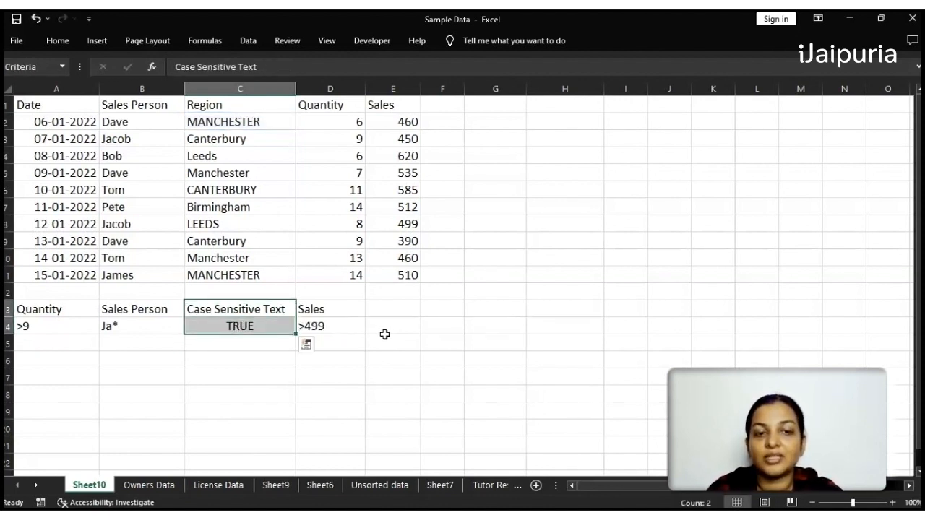
# Apply an in-place Advanced Filter to the sales list, using the Case Sensitive Text criterion in C13:C14 as the criteria range
pyautogui.press('Up')
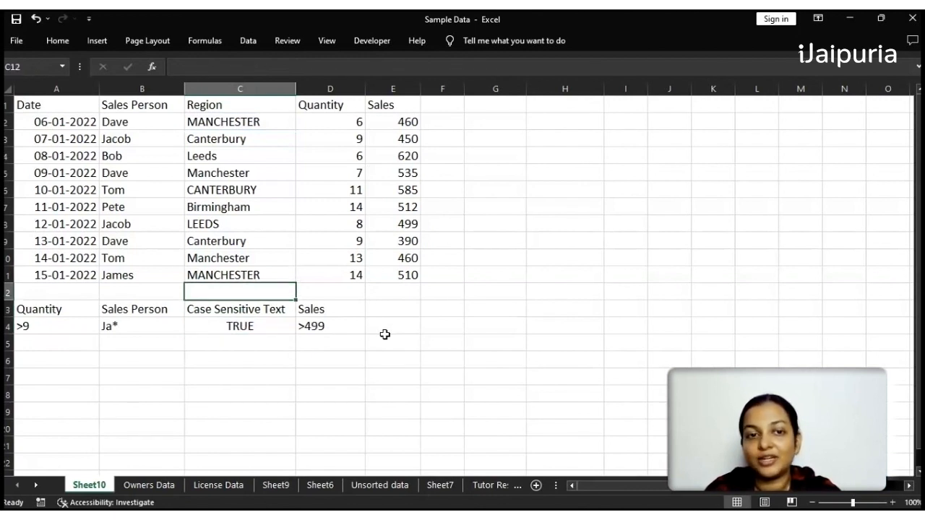
pyautogui.press('Up')
pyautogui.press('alt')
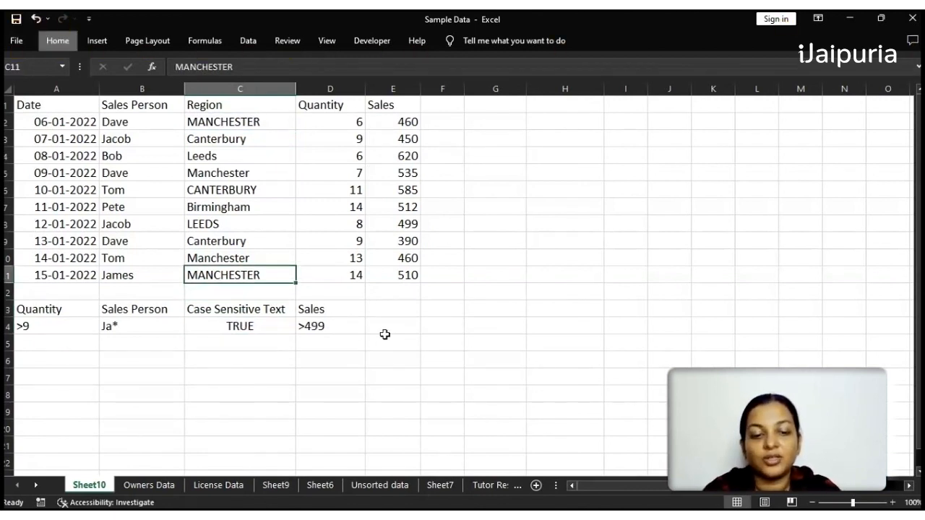
pyautogui.press('a')
pyautogui.press('q')
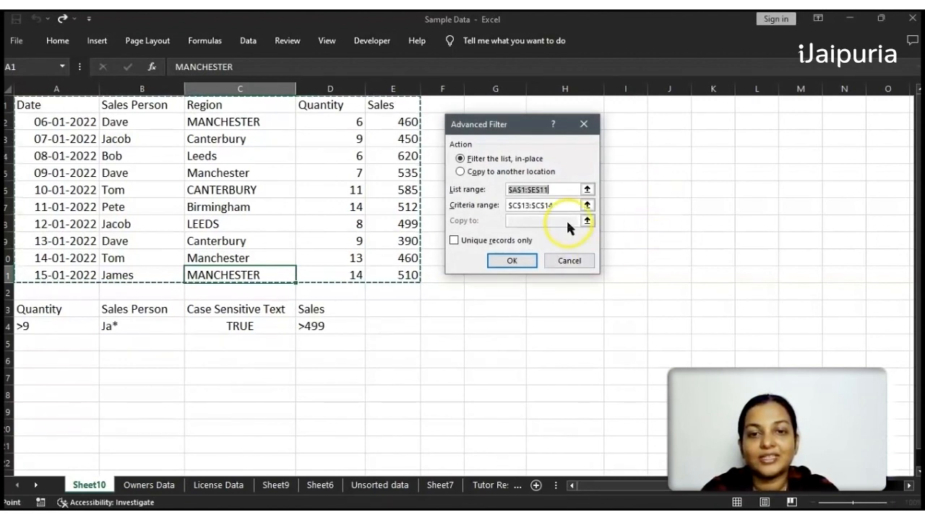
pyautogui.click(586, 205)
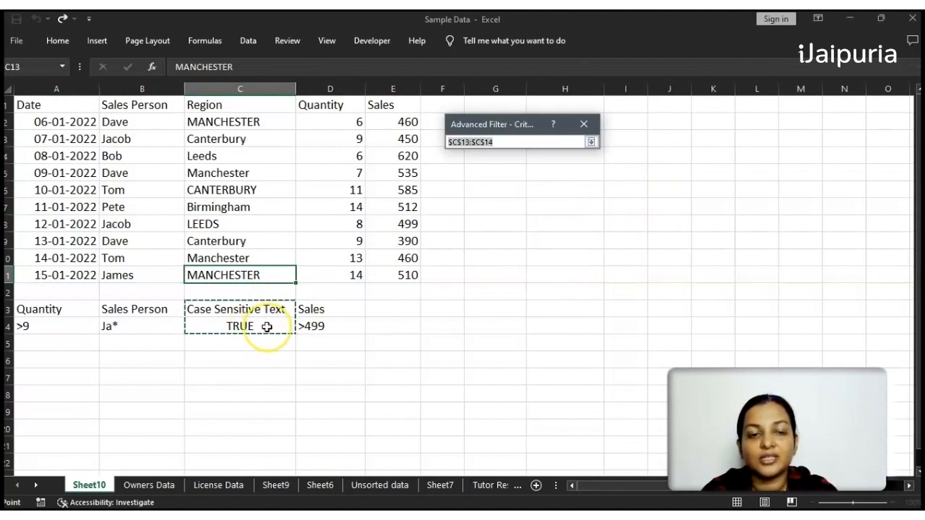
pyautogui.press('Return')
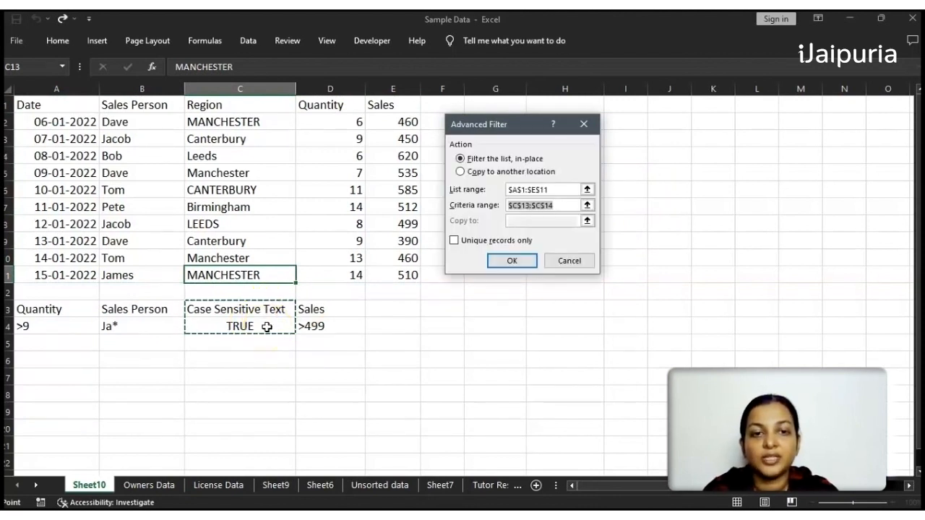
pyautogui.press('Return')
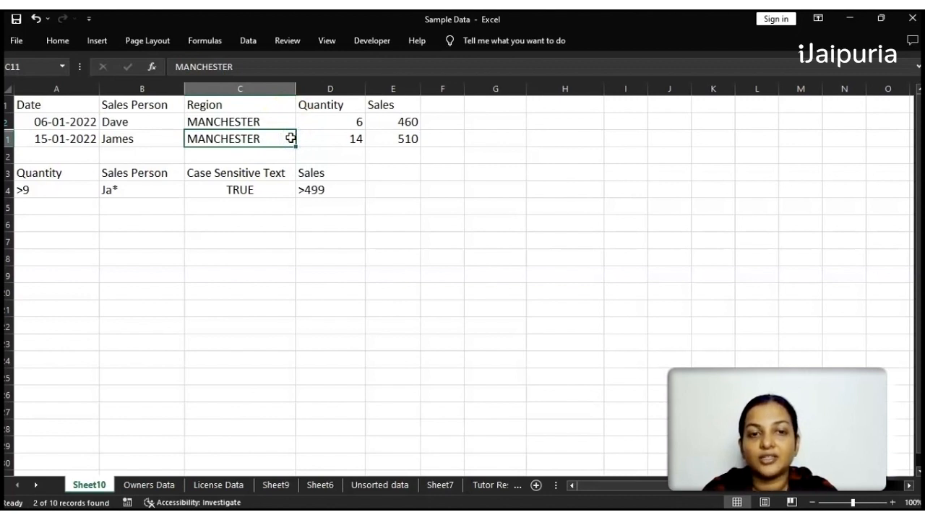
# Undo the case-sensitive filter and look over the Sales values in the full list
pyautogui.hotkey('ctrl', 'z')
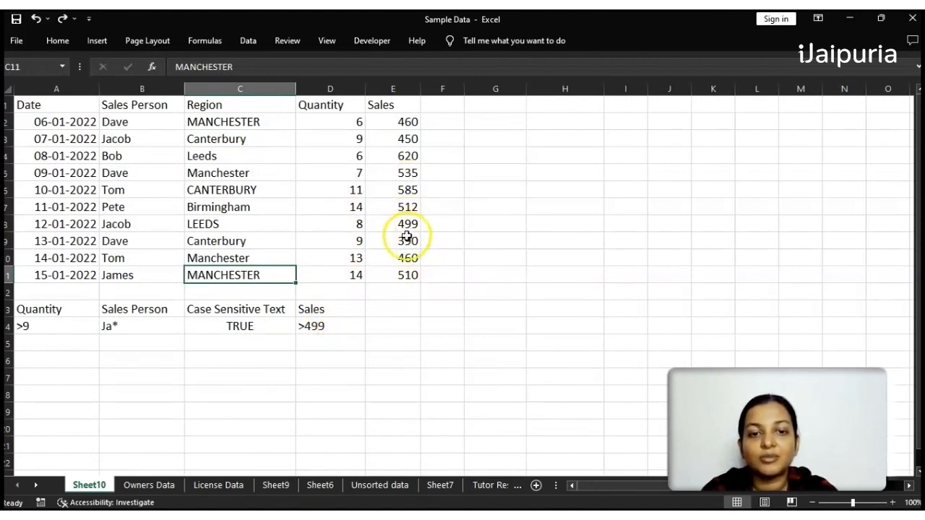
pyautogui.click(406, 258)
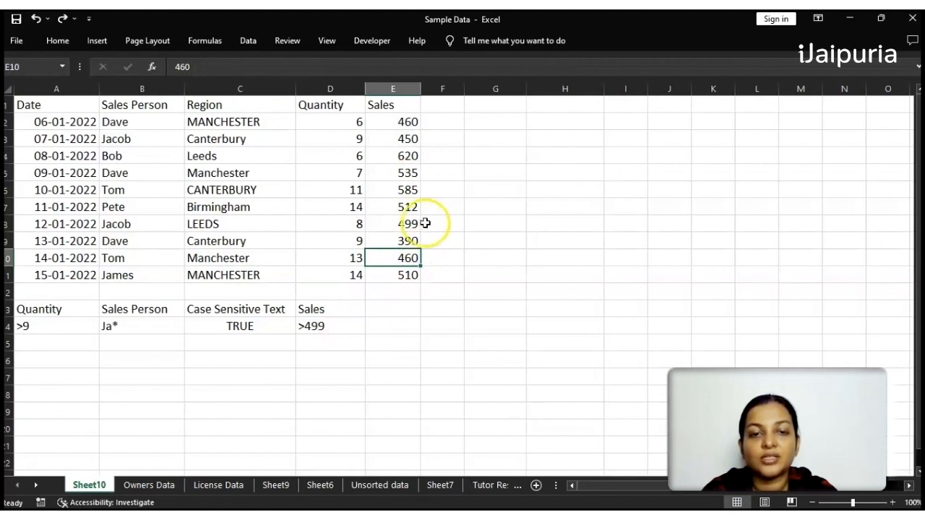
pyautogui.click(417, 240)
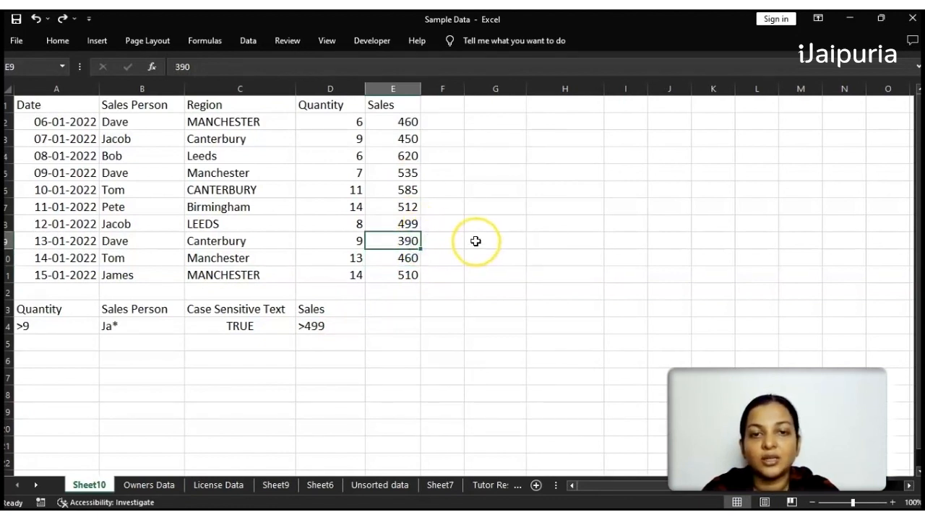
# Apply an in-place Advanced Filter to the sales list with the Sales criterion in D13:D14 and check the filtered Sales values
pyautogui.click(352, 172)
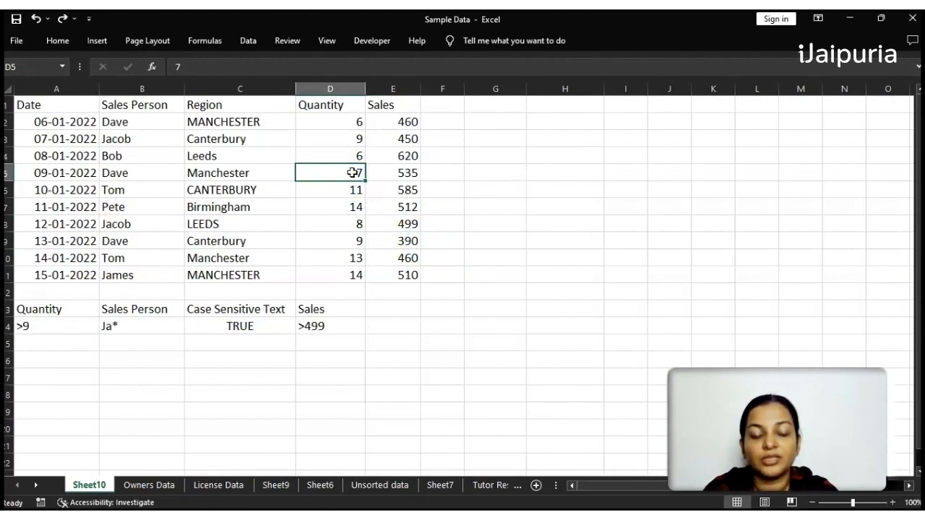
pyautogui.hotkey('alt', 'a')
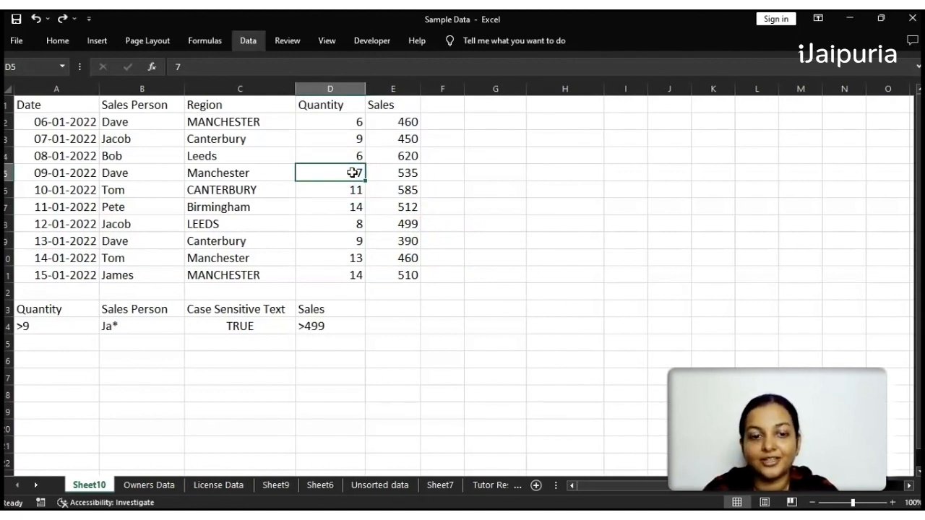
pyautogui.press('q')
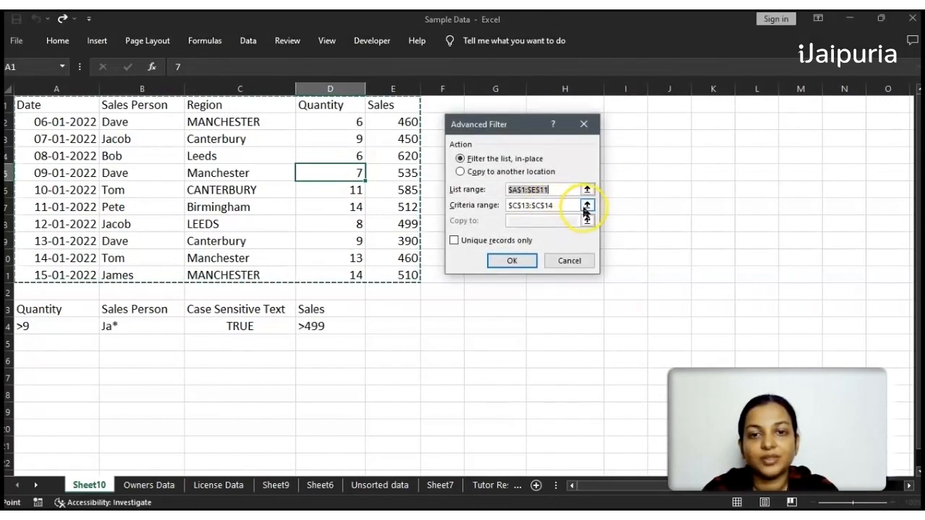
pyautogui.click(586, 206)
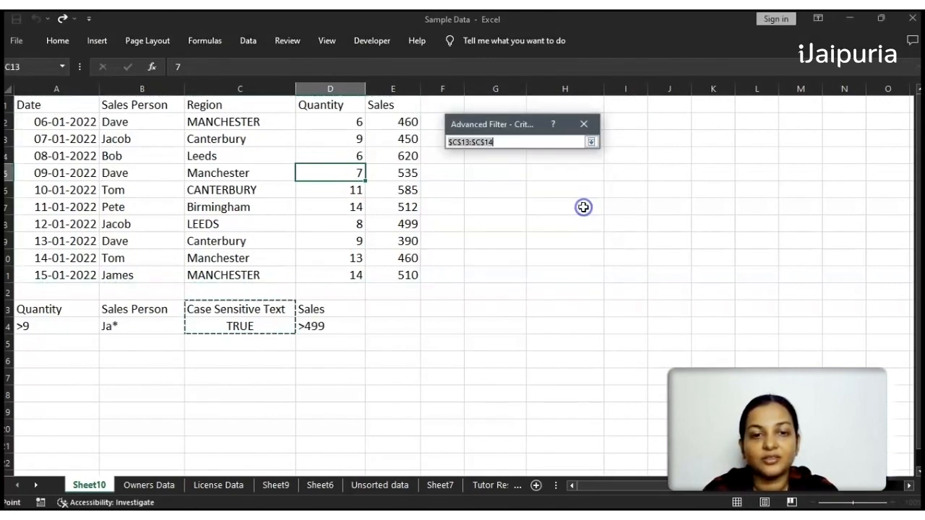
pyautogui.click(320, 308)
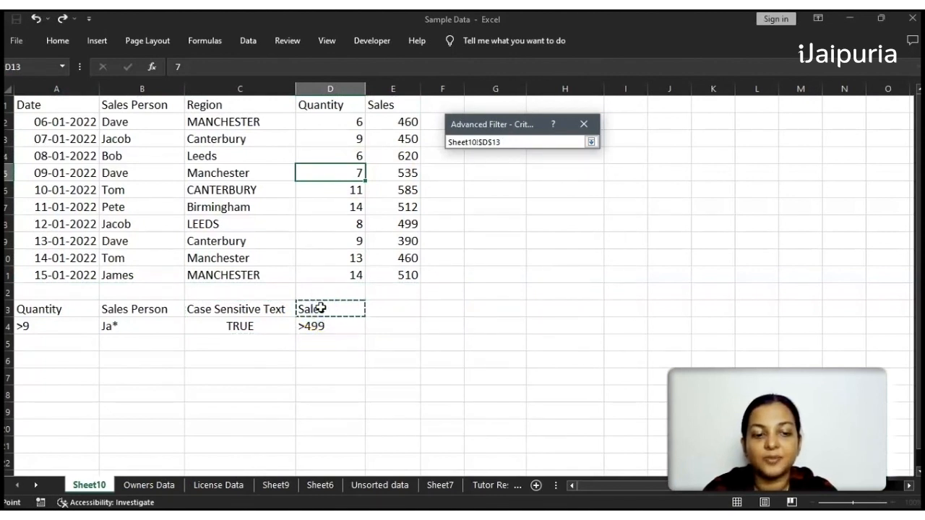
pyautogui.hotkey('shift', 'Up')
pyautogui.click(320, 308)
pyautogui.hotkey('shift', 'Down')
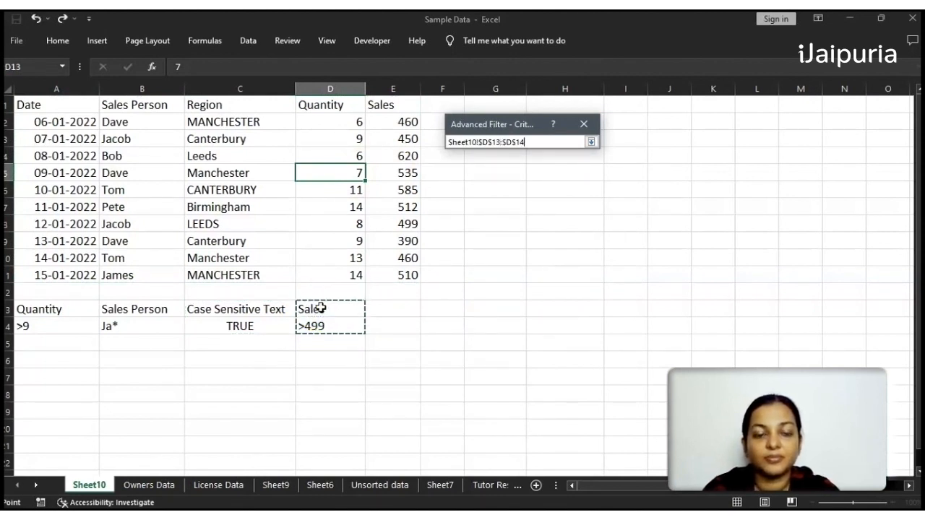
pyautogui.press('Return')
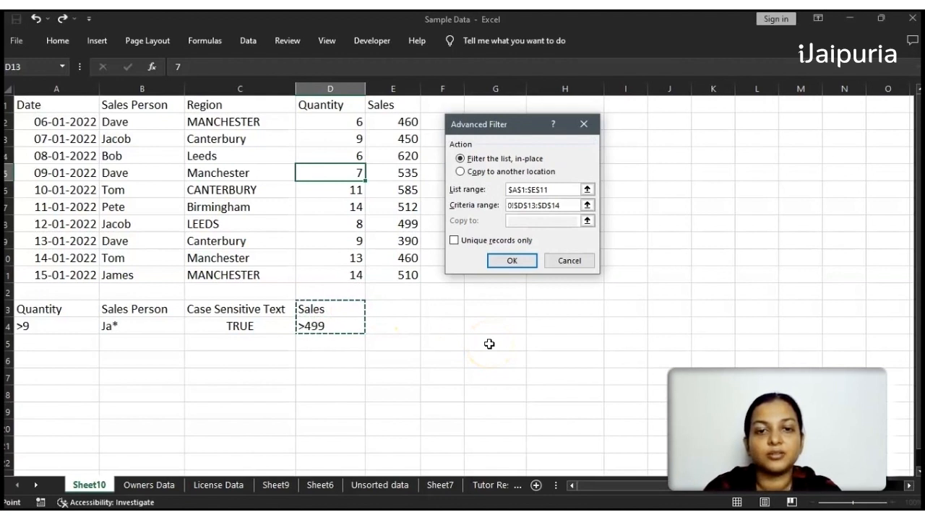
pyautogui.press('Return')
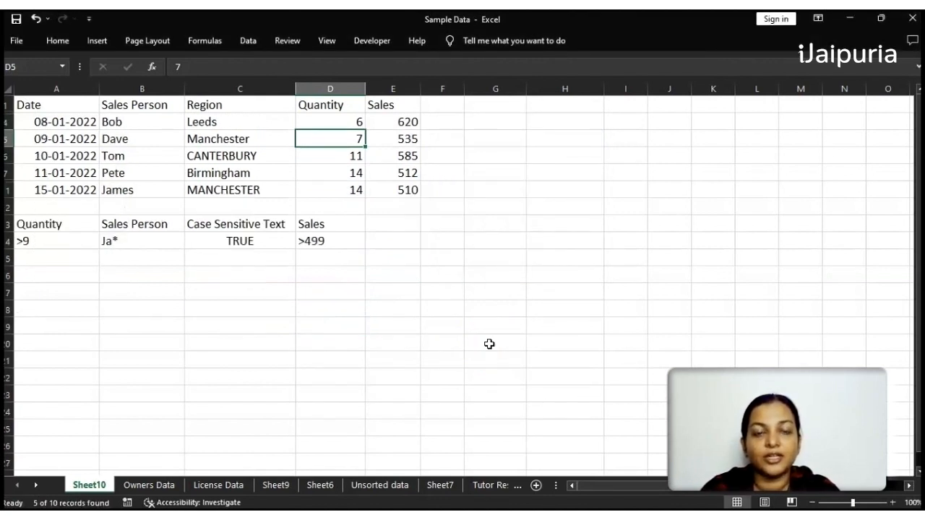
pyautogui.click(384, 119)
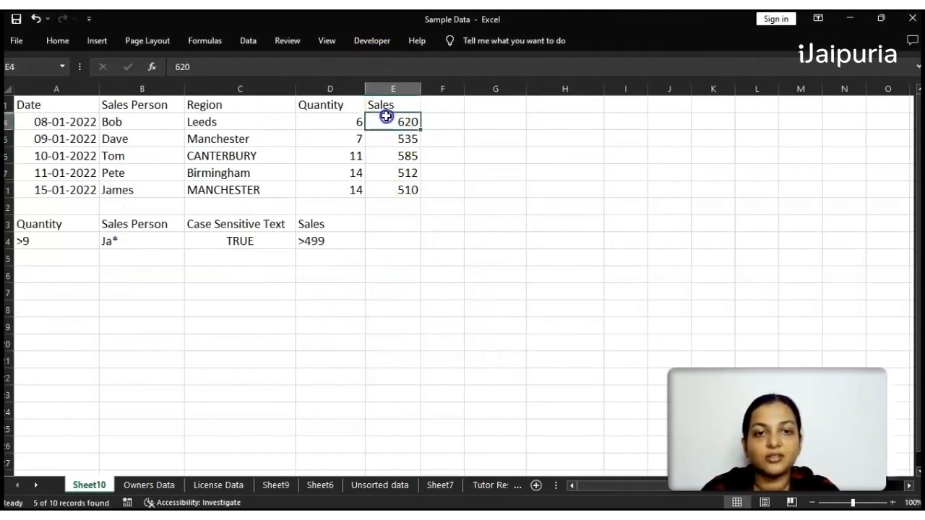
pyautogui.click(402, 190)
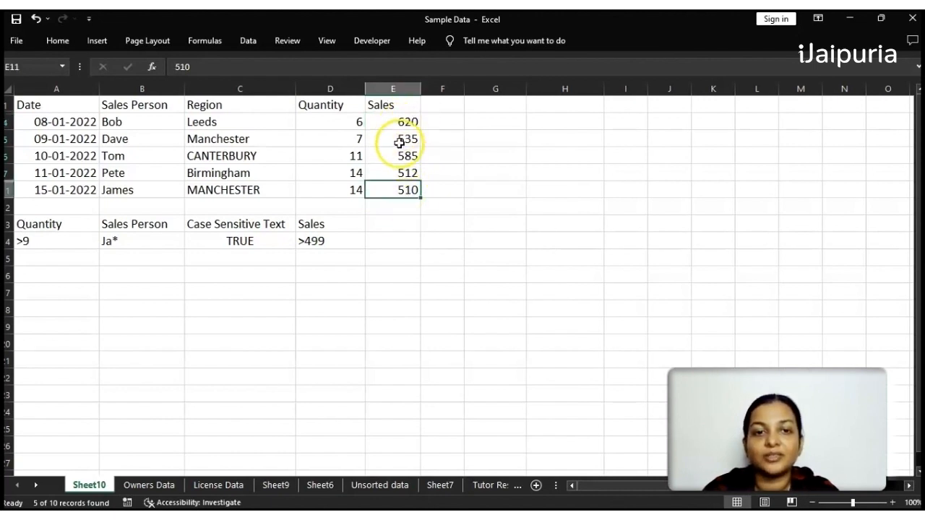